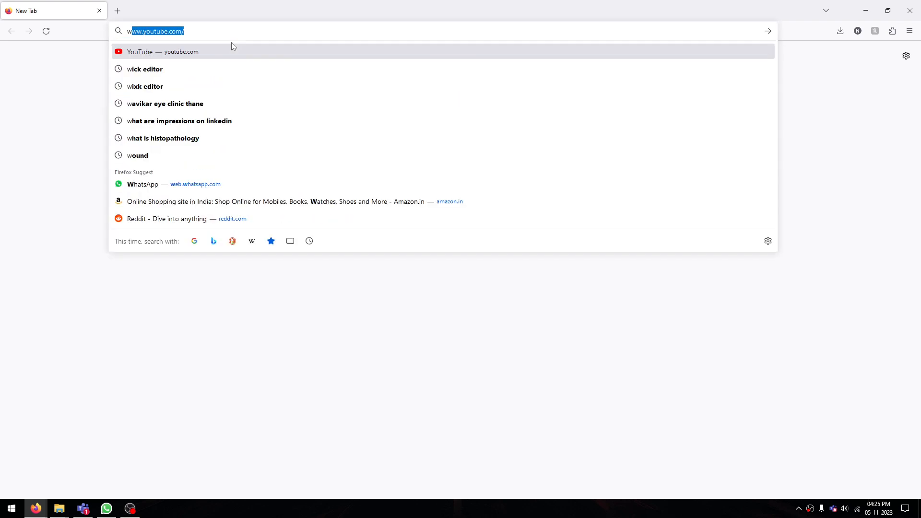
Search the web for wick editor and open The Wick Editor website in a new tab
{"action": "type", "text": "itor"}
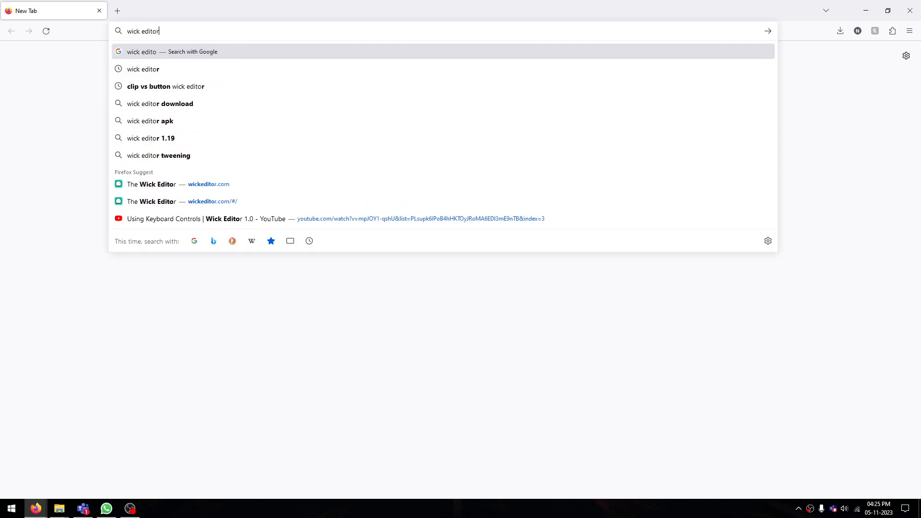
{"action": "key", "text": "Return"}
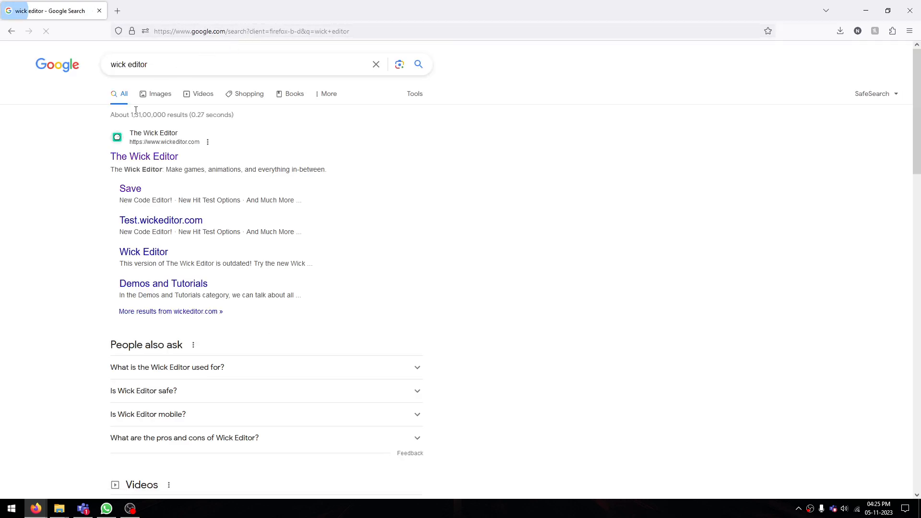
{"action": "right_click", "coordinate": [149, 157]}
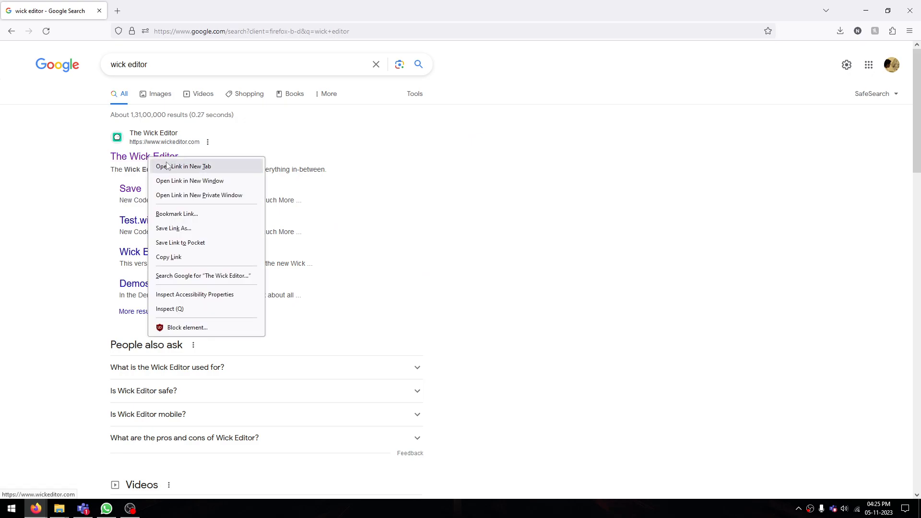
{"action": "left_click", "coordinate": [165, 166]}
{"action": "key", "text": "ctrl+Tab"}
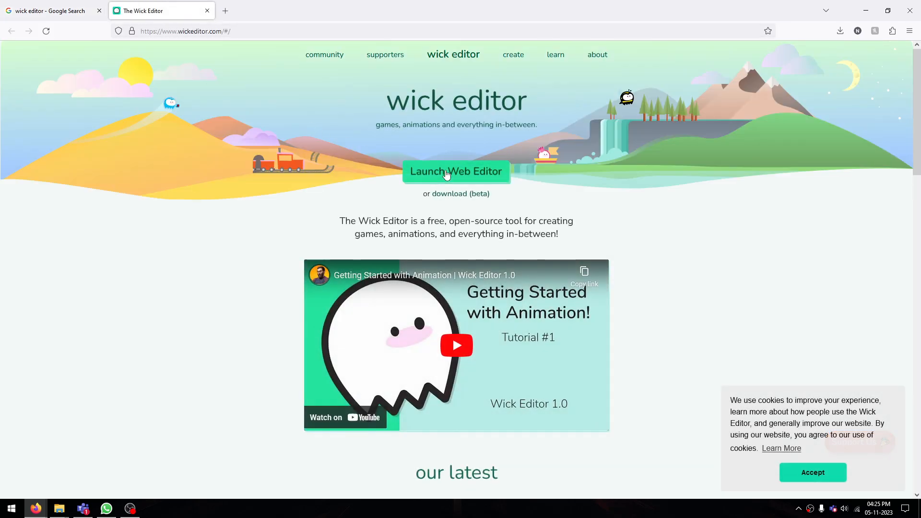
Launch the Wick Editor web app and dismiss its welcome message
{"action": "left_click", "coordinate": [448, 173]}
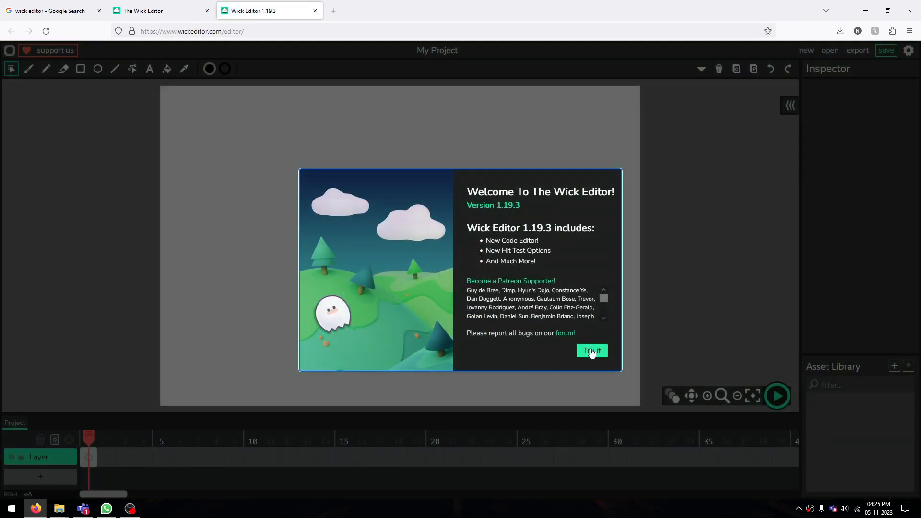
{"action": "left_click", "coordinate": [591, 350]}
{"action": "left_click", "coordinate": [440, 296]}
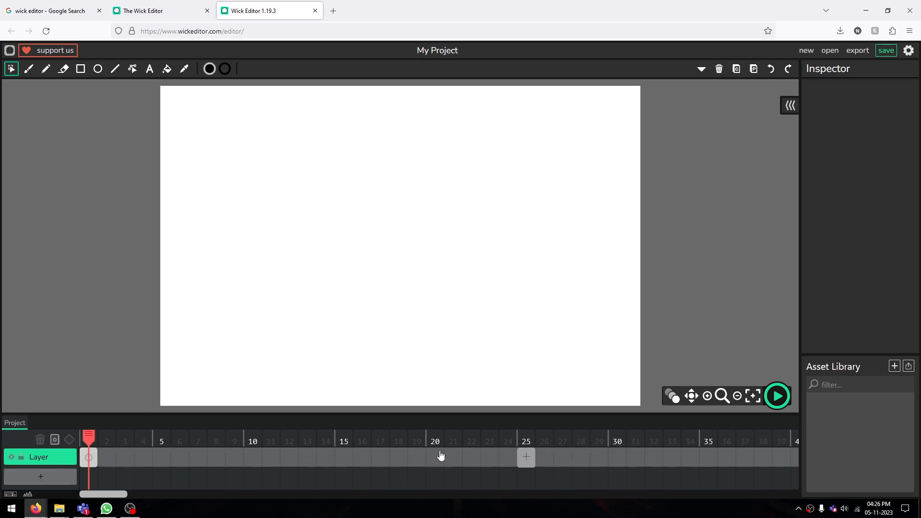
Add empty frames 2 through 6 to the layer and go through the frames individually
{"action": "left_click", "coordinate": [107, 457]}
{"action": "left_click", "coordinate": [128, 460]}
{"action": "left_click", "coordinate": [144, 458]}
{"action": "left_click", "coordinate": [163, 459]}
{"action": "left_click", "coordinate": [181, 460]}
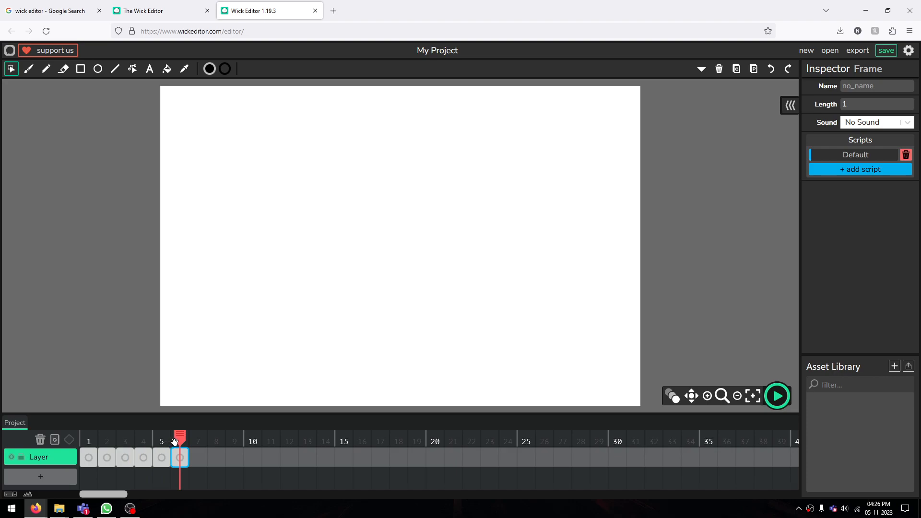
{"action": "left_click", "coordinate": [88, 457]}
{"action": "left_click", "coordinate": [123, 460]}
{"action": "left_click", "coordinate": [143, 458]}
{"action": "left_click", "coordinate": [180, 459]}
Check the framerate in the project settings and apply the settings
{"action": "left_click", "coordinate": [910, 52]}
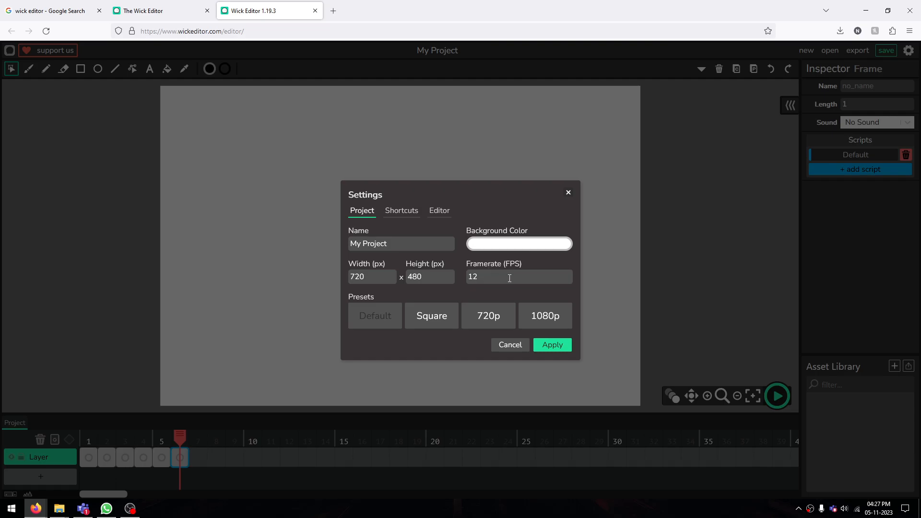
{"action": "left_click", "coordinate": [550, 346]}
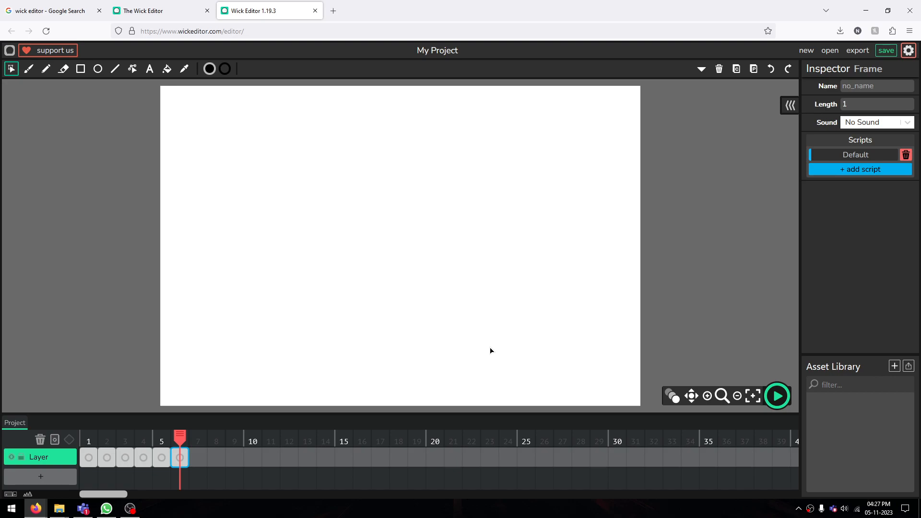
Delete frames 2 through 6, keeping only the first frame
{"action": "left_click_drag", "start_coordinate": [207, 458], "coordinate": [88, 439]}
{"action": "key", "text": "Delete"}
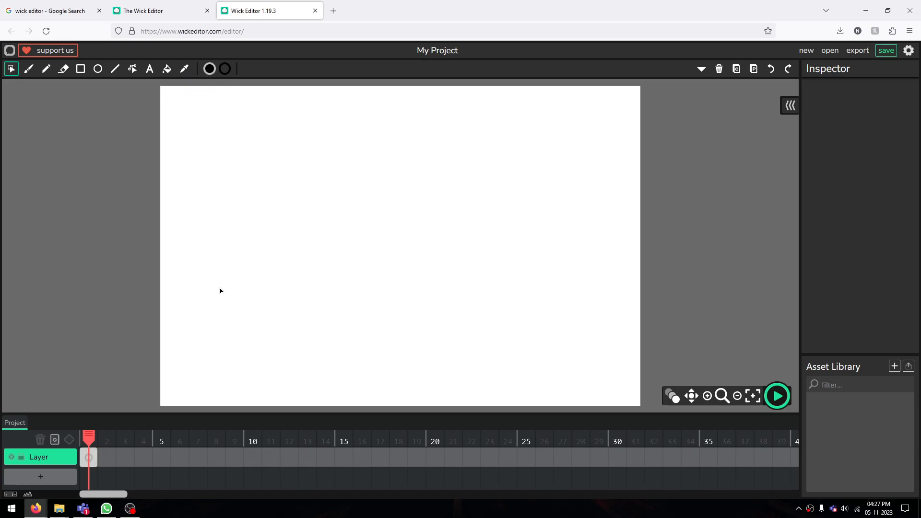
Draw a small black filled circle near the upper-left corner of the canvas in frame 1
{"action": "left_click", "coordinate": [209, 69]}
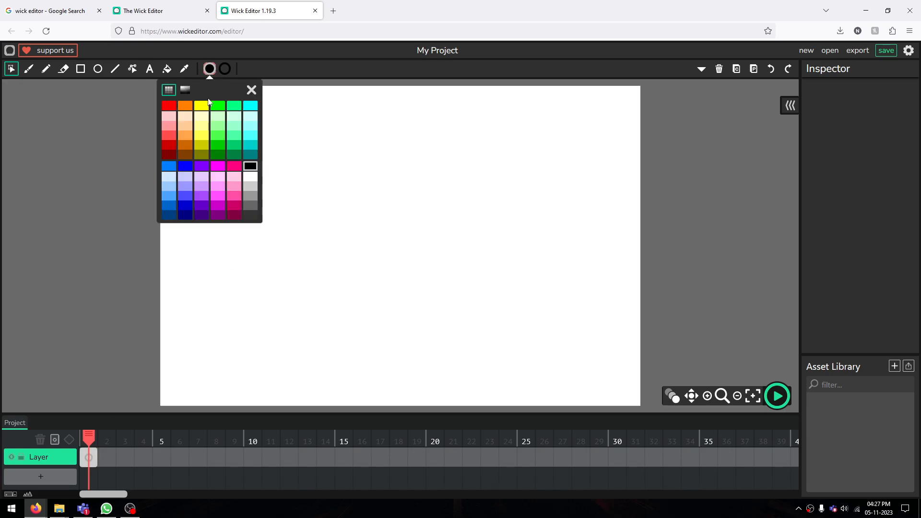
{"action": "left_click", "coordinate": [98, 70]}
{"action": "left_click_drag", "start_coordinate": [195, 143], "coordinate": [222, 173]}
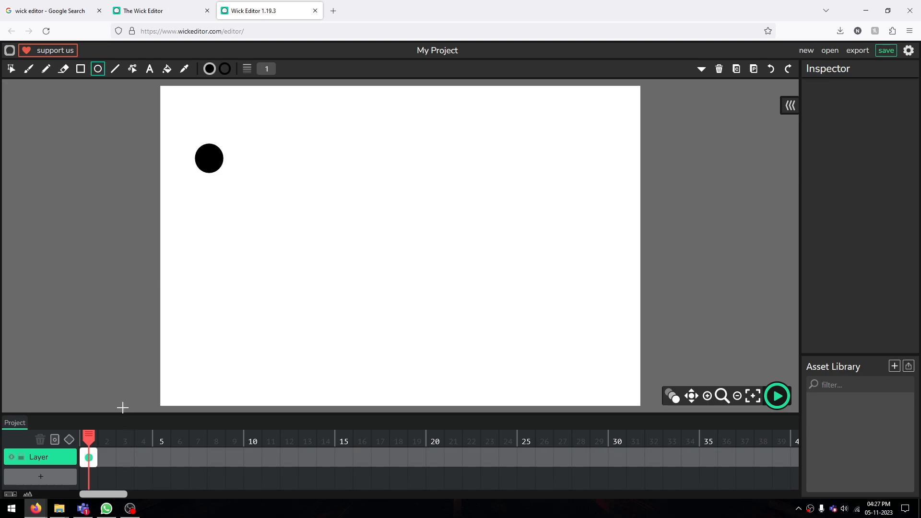
Add frame 2 with onion skinning enabled and draw a black circle overlapping the previous one, slightly lower and to the right
{"action": "left_click", "coordinate": [103, 459]}
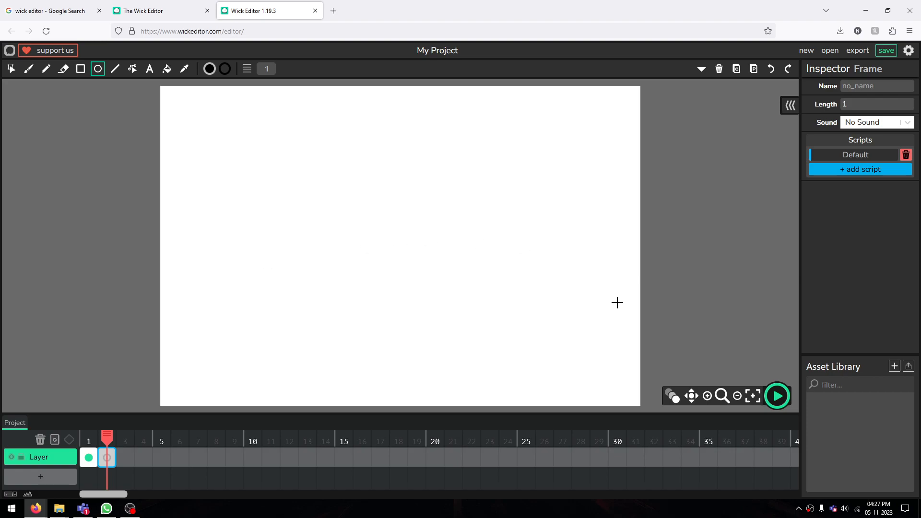
{"action": "left_click", "coordinate": [673, 397]}
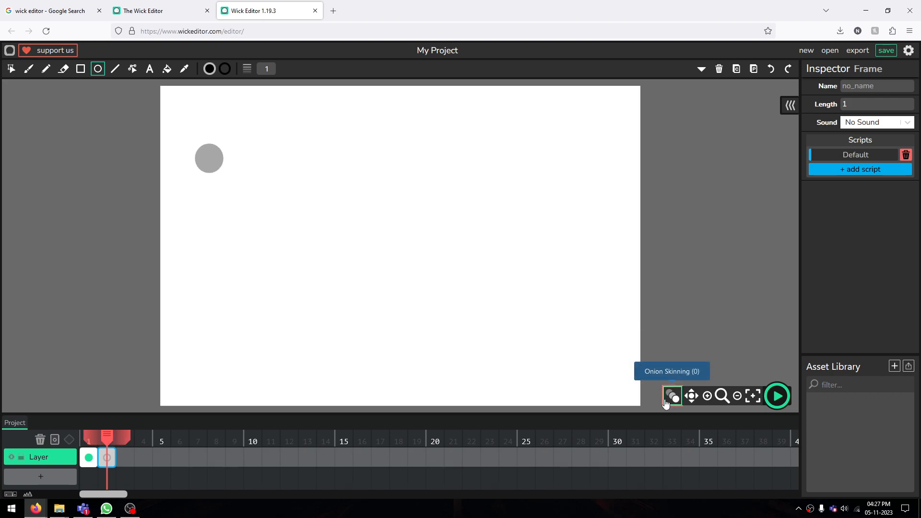
{"action": "left_click", "coordinate": [89, 457]}
{"action": "left_click", "coordinate": [107, 458]}
{"action": "left_click_drag", "start_coordinate": [205, 155], "coordinate": [239, 189]}
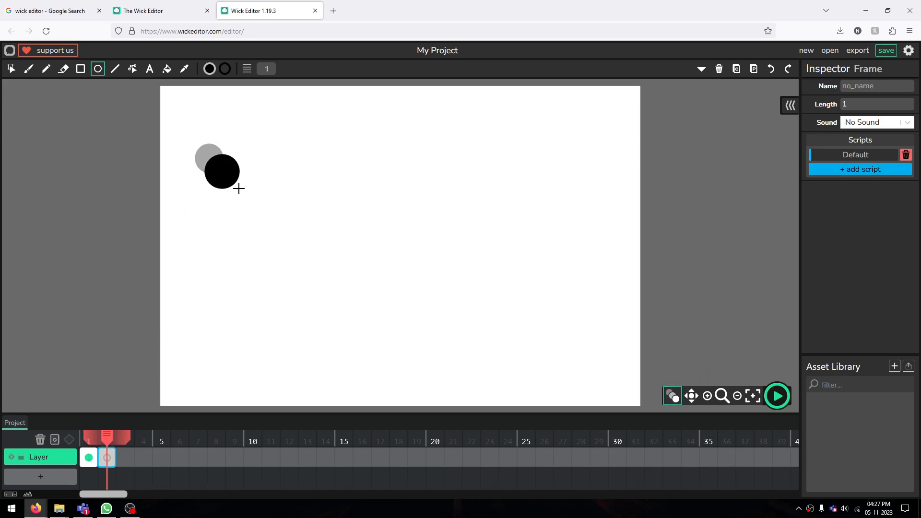
Add frames 3 through 13, drawing a black circle in each so it travels diagonally down to the canvas's bottom edge
{"action": "left_click", "coordinate": [127, 457]}
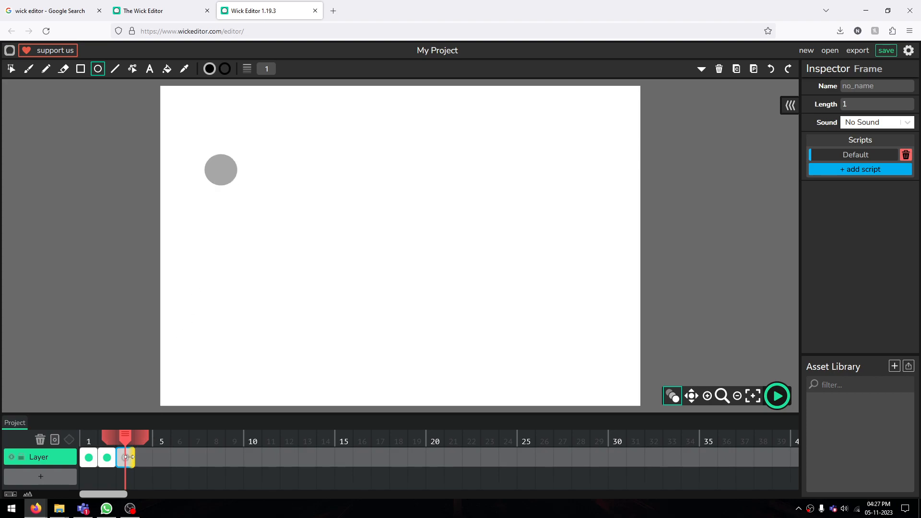
{"action": "left_click_drag", "start_coordinate": [225, 170], "coordinate": [503, 406]}
{"action": "left_click", "coordinate": [142, 458]}
{"action": "left_click", "coordinate": [162, 457]}
{"action": "left_click", "coordinate": [180, 457]}
{"action": "left_click", "coordinate": [203, 451]}
{"action": "left_click", "coordinate": [211, 464]}
{"action": "left_click", "coordinate": [245, 456]}
{"action": "left_click", "coordinate": [252, 459]}
{"action": "left_click", "coordinate": [271, 458]}
{"action": "left_click", "coordinate": [290, 459]}
{"action": "left_click", "coordinate": [307, 458]}
Add frames 14 through 16, drawing a black circle in each so it bounces up and to the right
{"action": "left_click", "coordinate": [326, 458]}
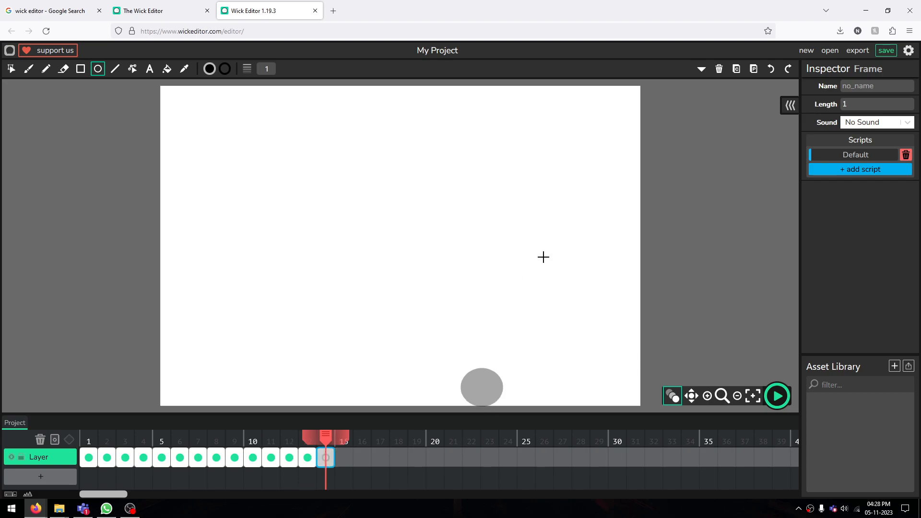
{"action": "left_click_drag", "start_coordinate": [490, 340], "coordinate": [536, 382]}
{"action": "left_click", "coordinate": [343, 457]}
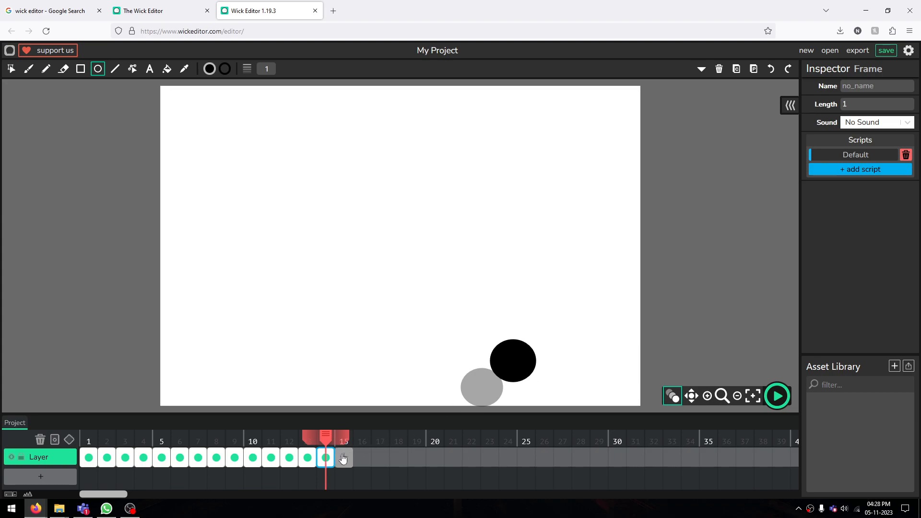
{"action": "left_click_drag", "start_coordinate": [515, 321], "coordinate": [527, 346]}
{"action": "key", "text": "period"}
{"action": "mouse_move", "coordinate": [537, 294]}
{"action": "left_mouse_down"}
{"action": "mouse_move", "coordinate": [562, 327]}
{"action": "mouse_move", "coordinate": [586, 337]}
{"action": "left_mouse_up"}
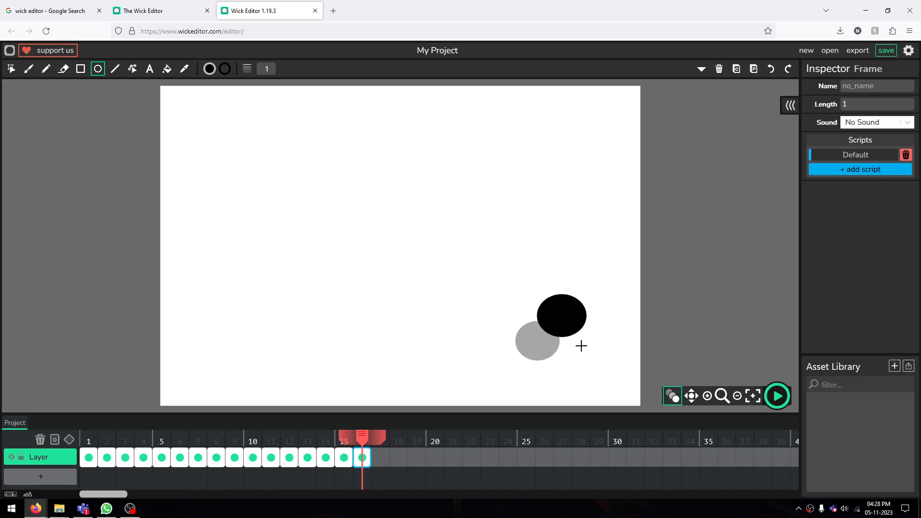
Try panning and zooming the canvas view, and recenter the canvas
{"action": "left_click", "coordinate": [691, 396]}
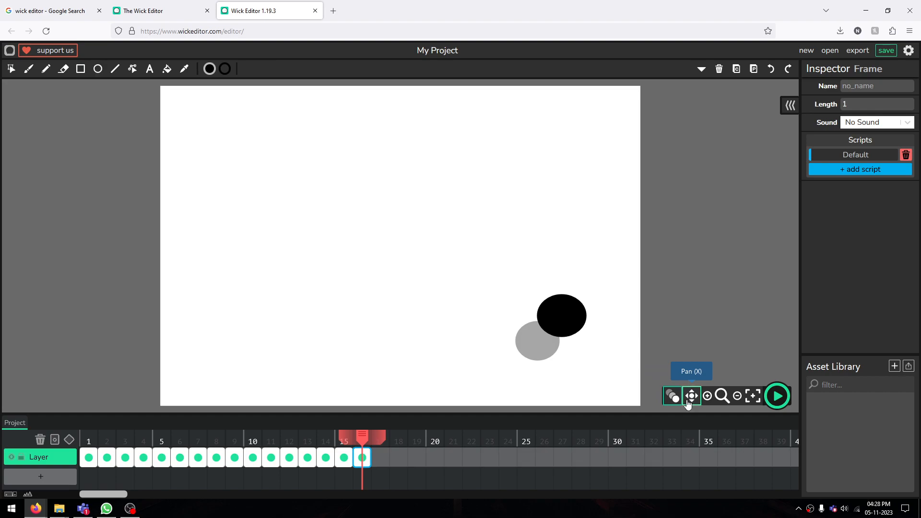
{"action": "left_click_drag", "start_coordinate": [701, 289], "coordinate": [719, 346]}
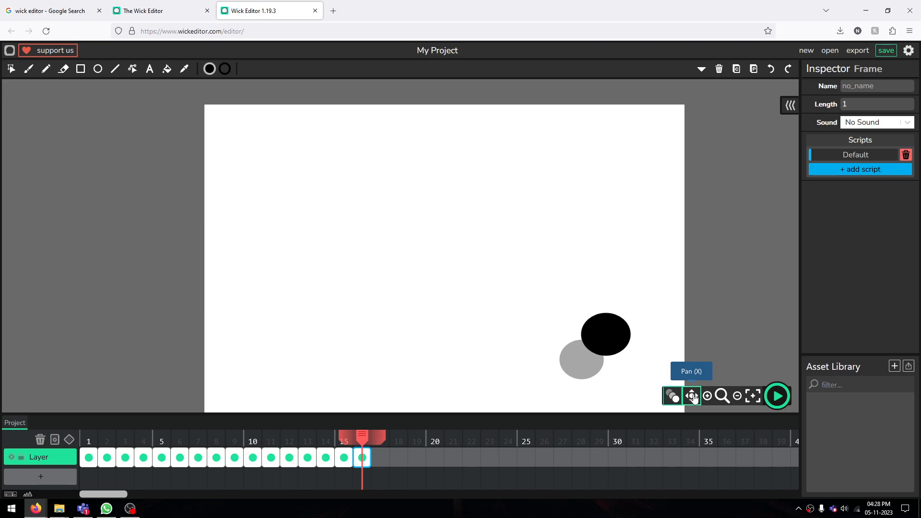
{"action": "left_click", "coordinate": [722, 396]}
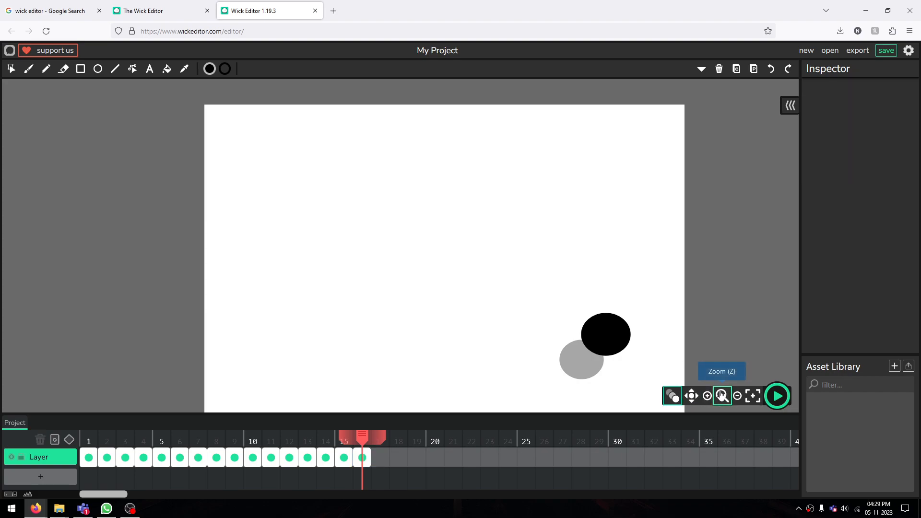
{"action": "scroll", "coordinate": [690, 319], "scroll_direction": "down", "scroll_amount": 5}
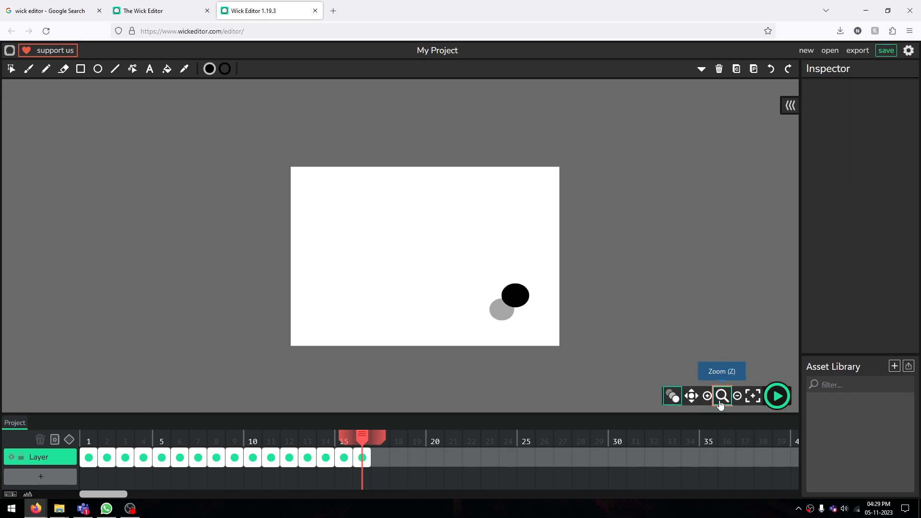
{"action": "left_click", "coordinate": [752, 397]}
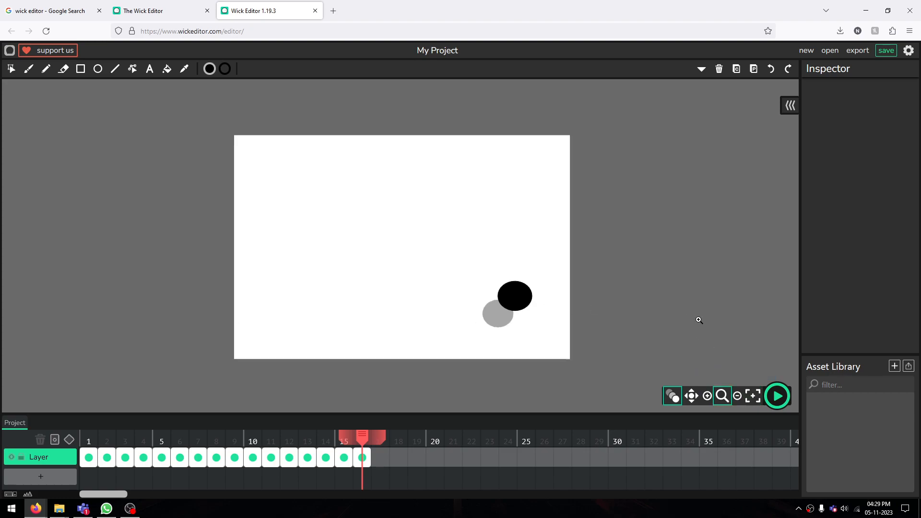
{"action": "left_click", "coordinate": [692, 396]}
{"action": "left_click_drag", "start_coordinate": [671, 235], "coordinate": [81, 265]}
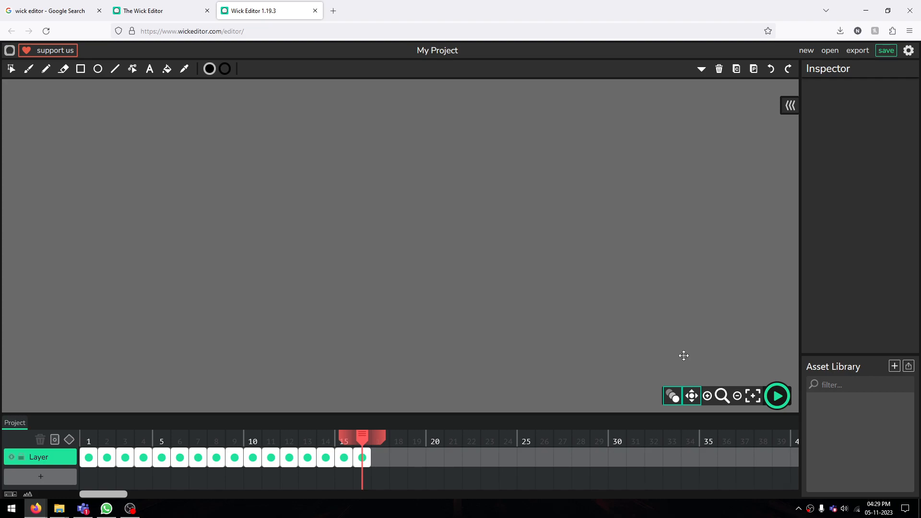
{"action": "left_click", "coordinate": [753, 397]}
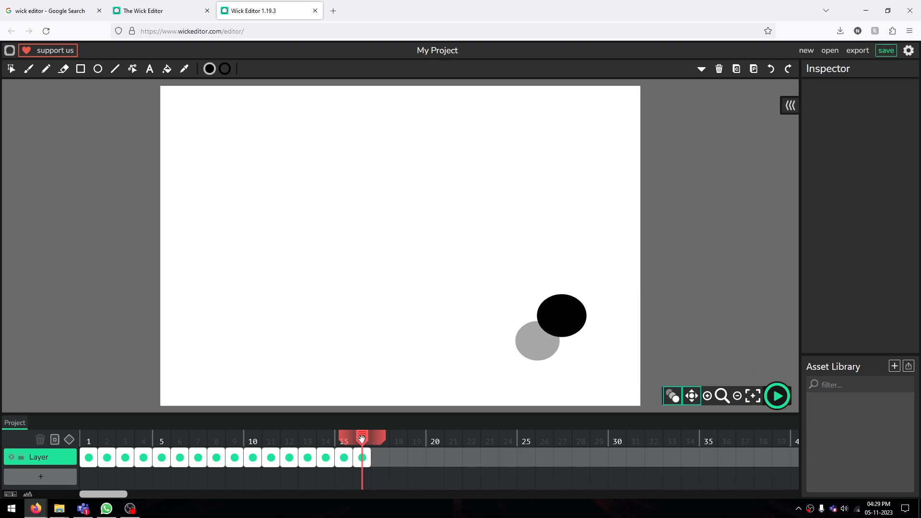
Scrub the playhead back to frame 1, preview the ball animation, and stop the playback
{"action": "left_click_drag", "start_coordinate": [362, 439], "coordinate": [49, 439]}
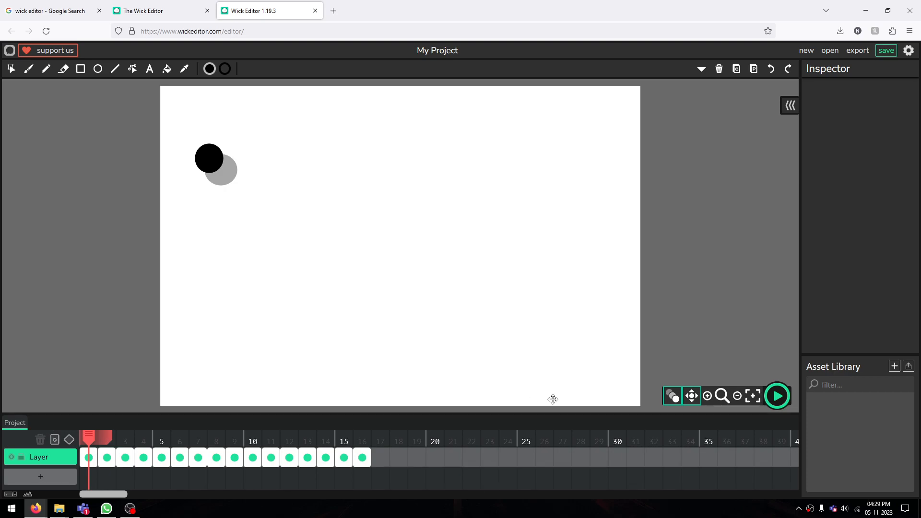
{"action": "left_click", "coordinate": [777, 401]}
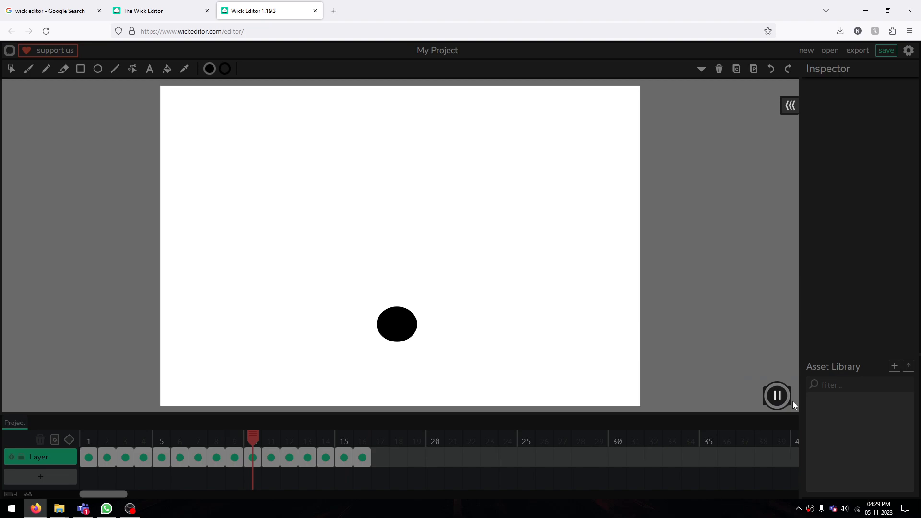
{"action": "left_click", "coordinate": [777, 398]}
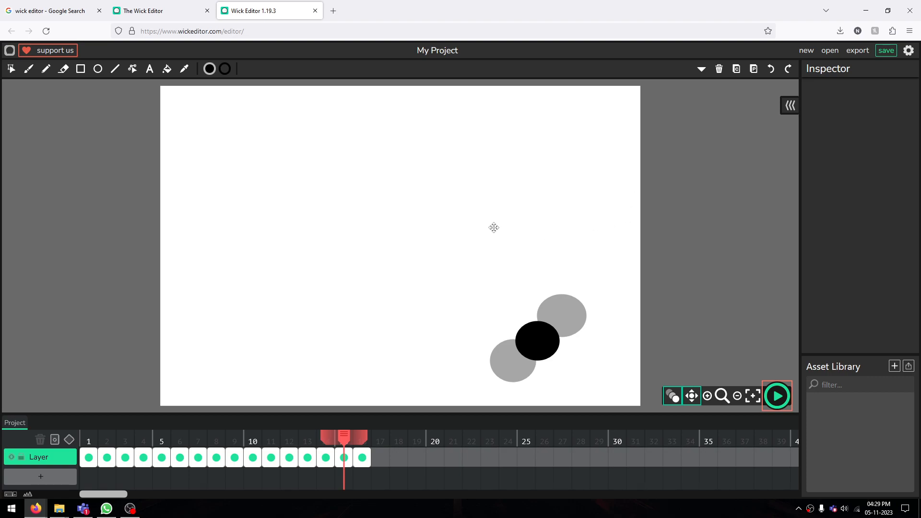
Review the animation export options and close them without exporting
{"action": "left_click", "coordinate": [858, 51]}
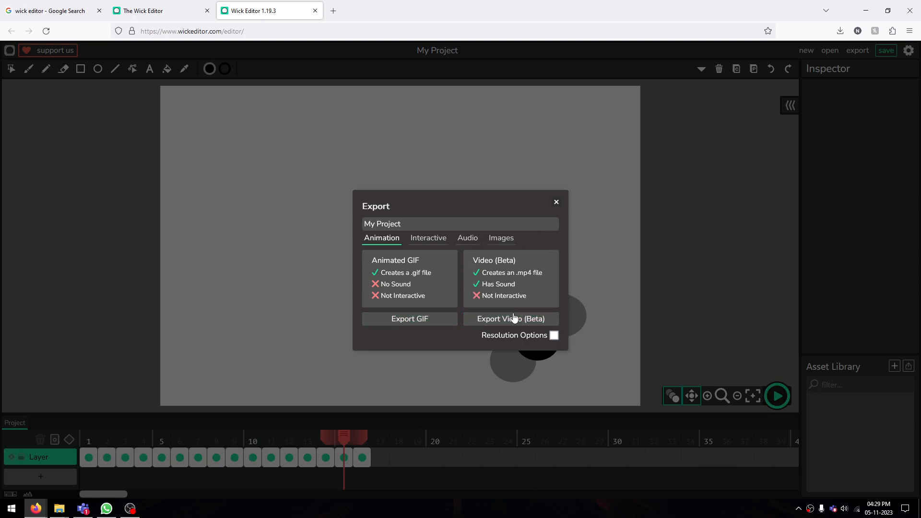
{"action": "left_click", "coordinate": [557, 202]}
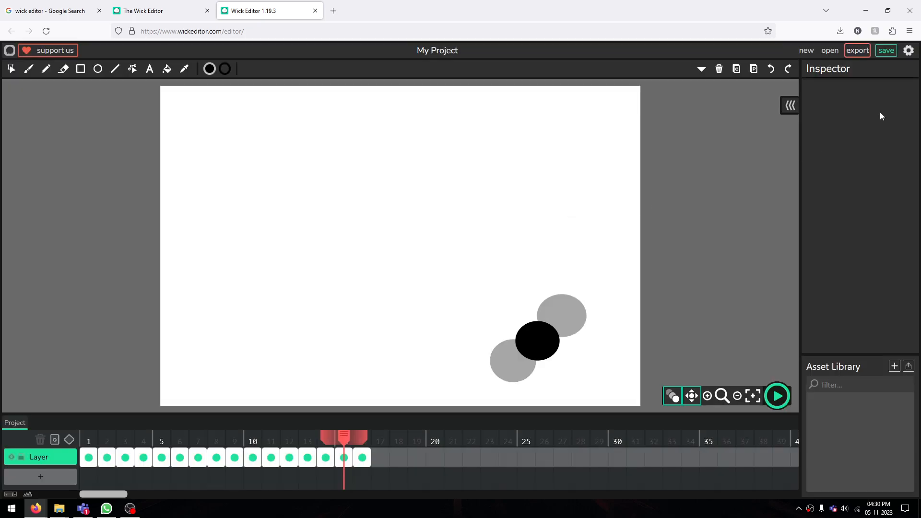
Save the project as a .wick file
{"action": "left_click", "coordinate": [886, 51]}
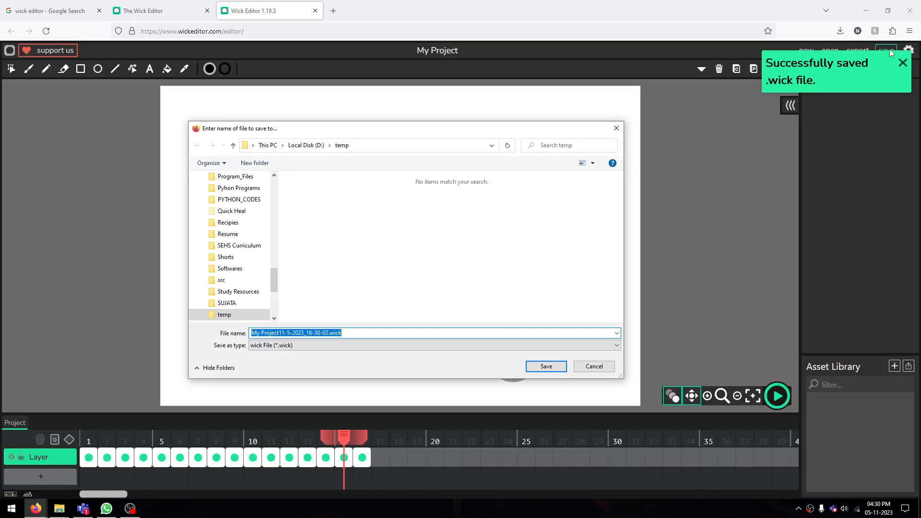